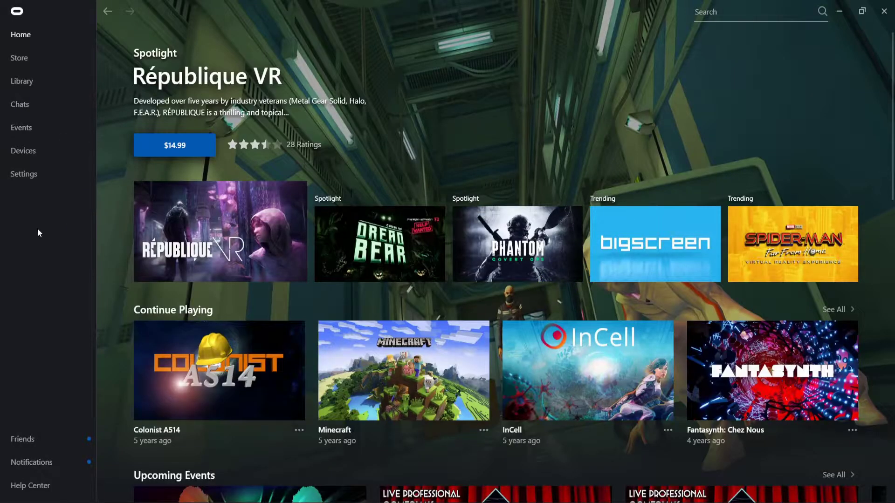
Go to the Beta section of the Oculus app's Settings.
click(33, 180)
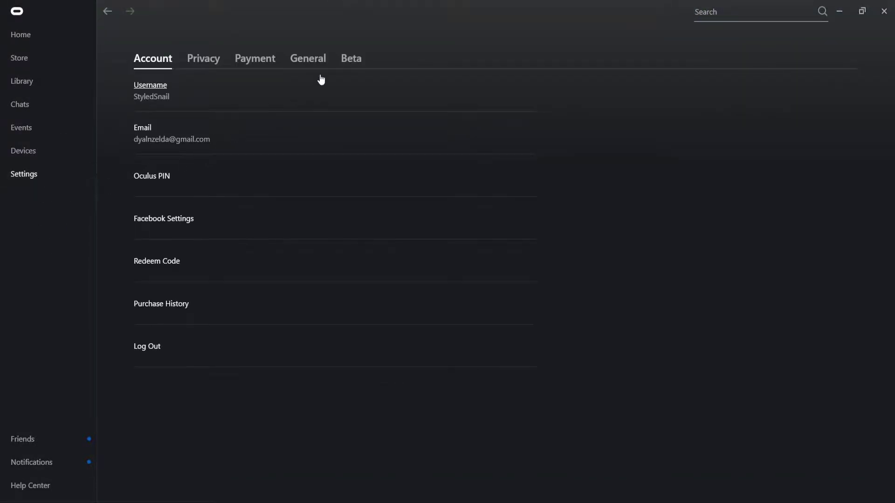
click(353, 60)
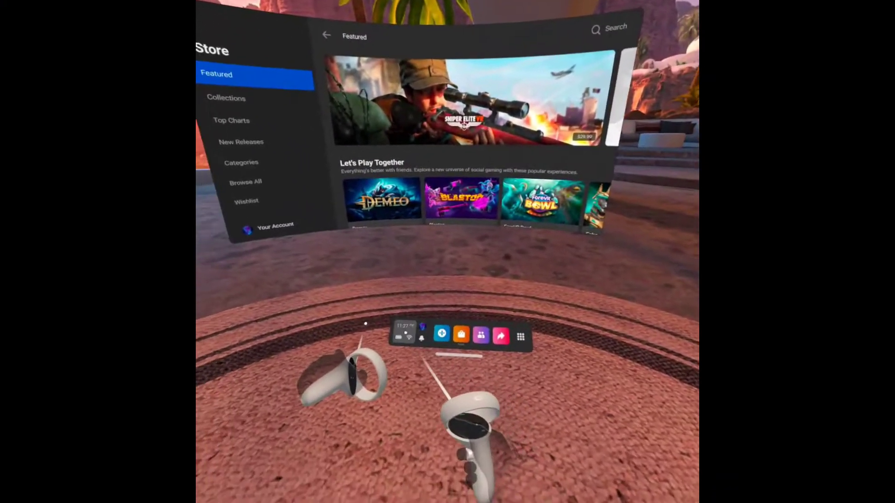
From the headset's Quick Settings, start an Oculus Air Link connection to the PC.
click(406, 333)
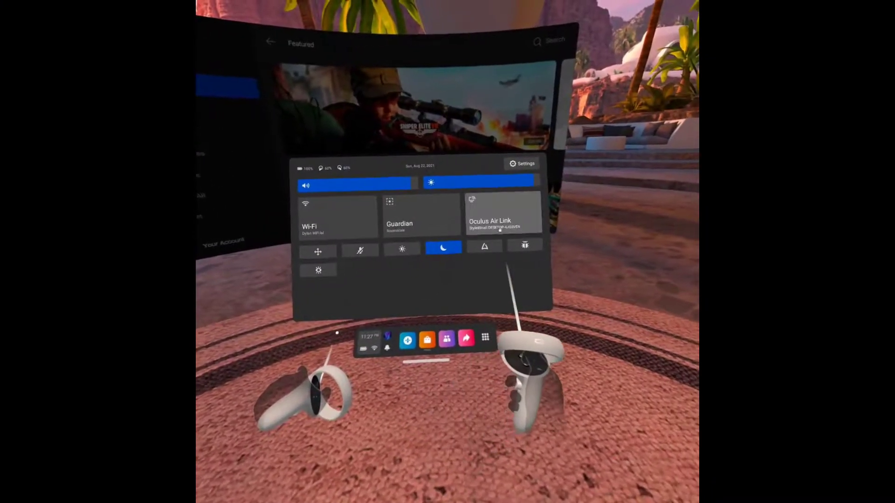
click(500, 229)
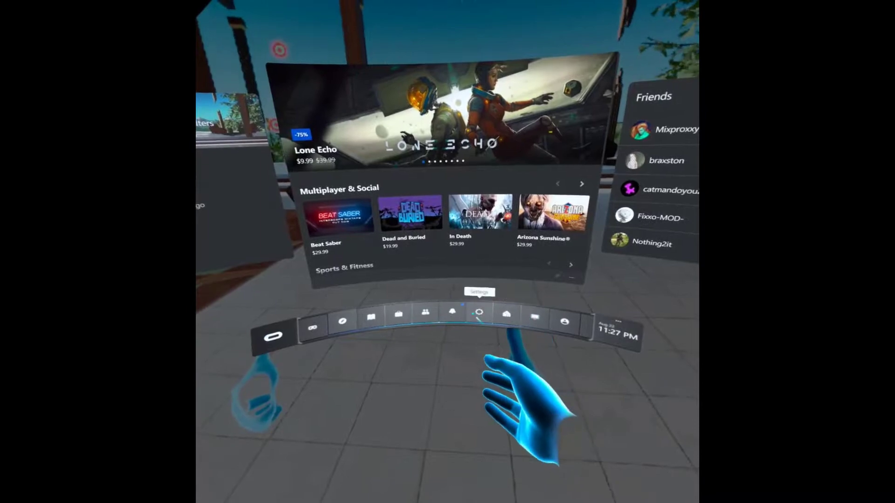
Bring up the Air Link connection panel, then open Steam's Library from its tray icon.
click(358, 324)
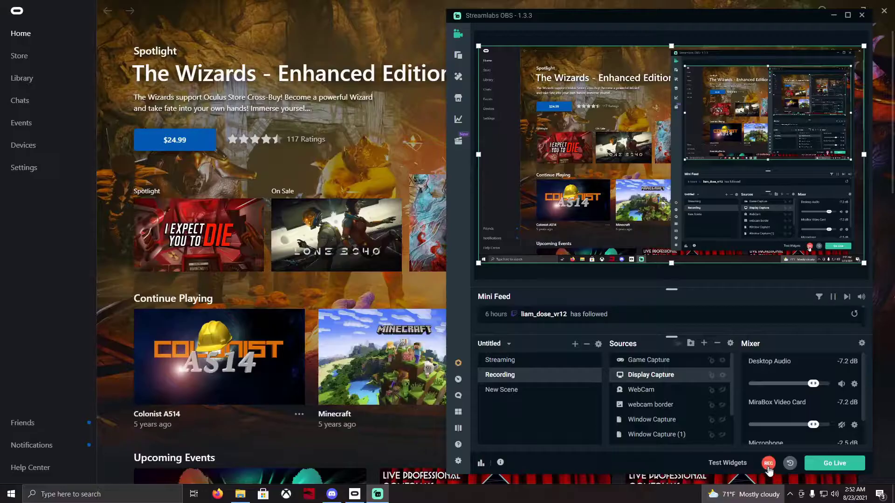
click(791, 495)
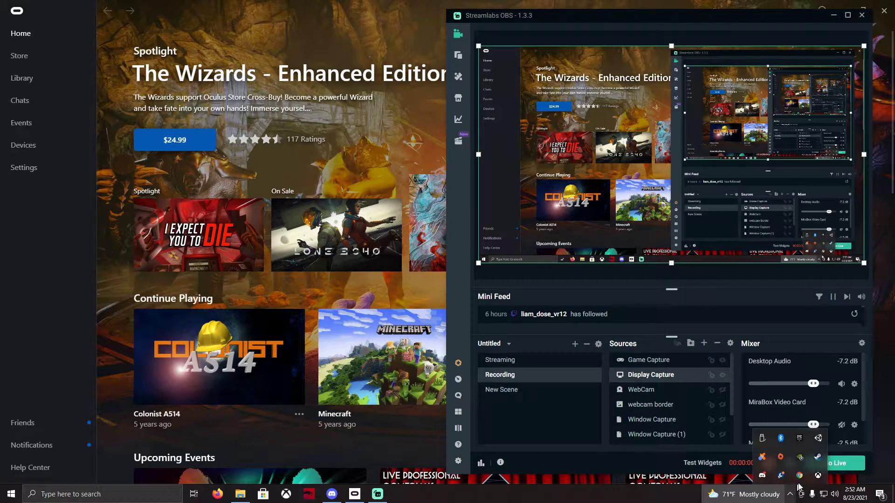
right_click(818, 458)
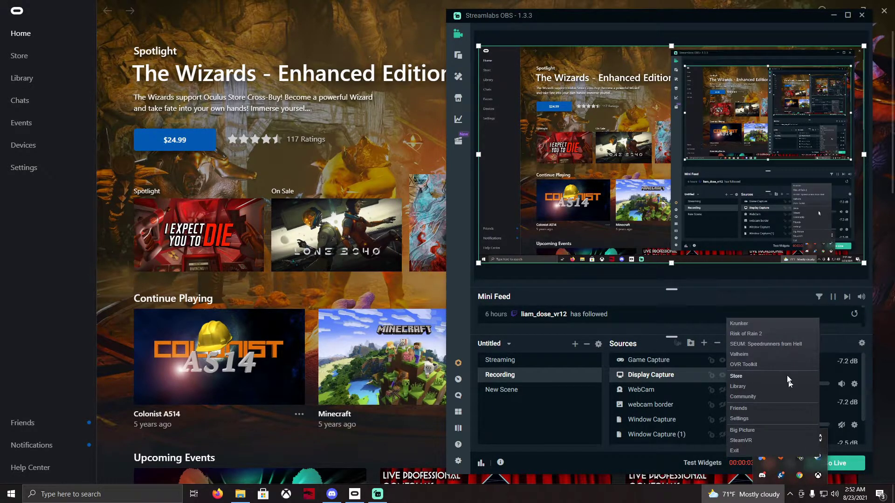
click(759, 334)
Select SteamVR in the Steam library and launch it.
click(37, 180)
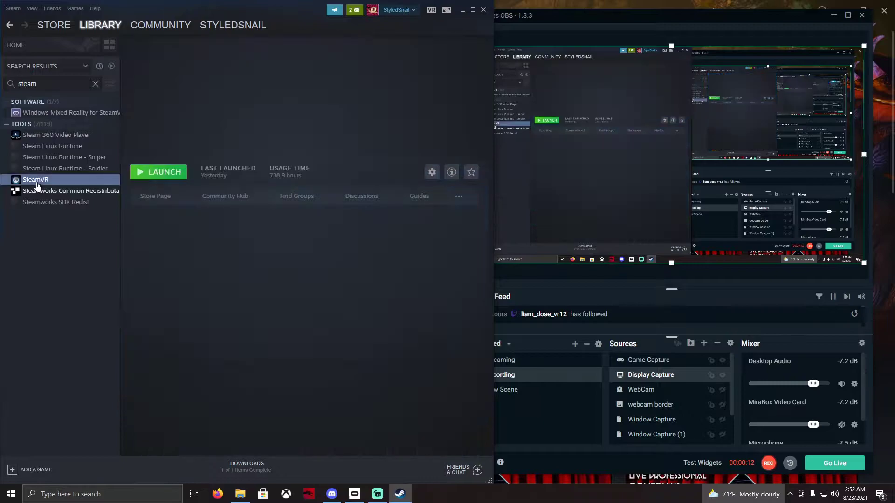
click(154, 175)
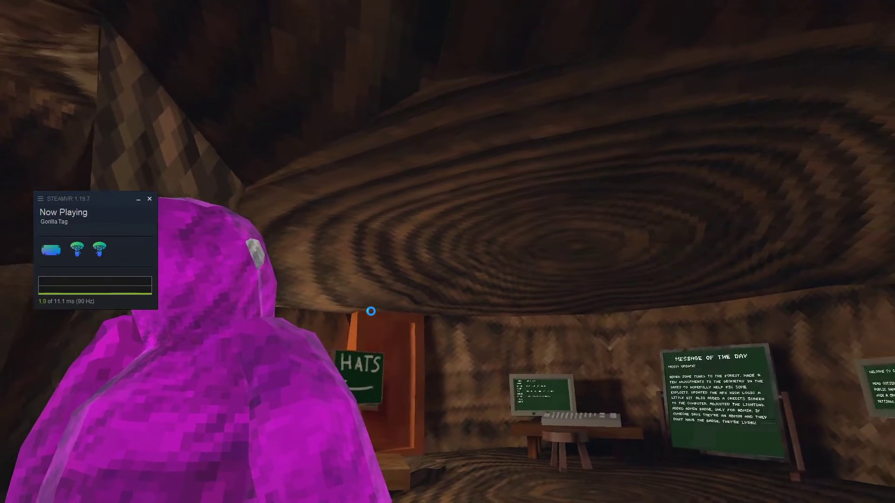
Switch to SteamVR's VR View window, then bring Streamlabs OBS back to the front.
key(alt+Tab)
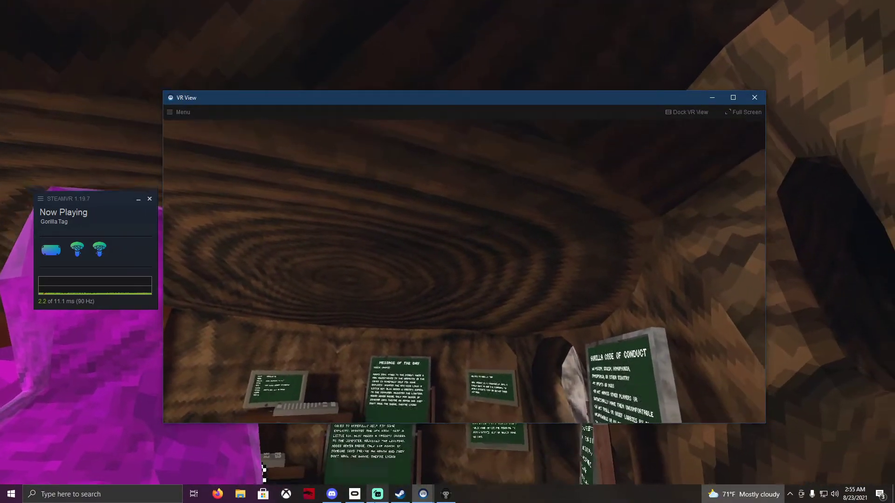
click(377, 494)
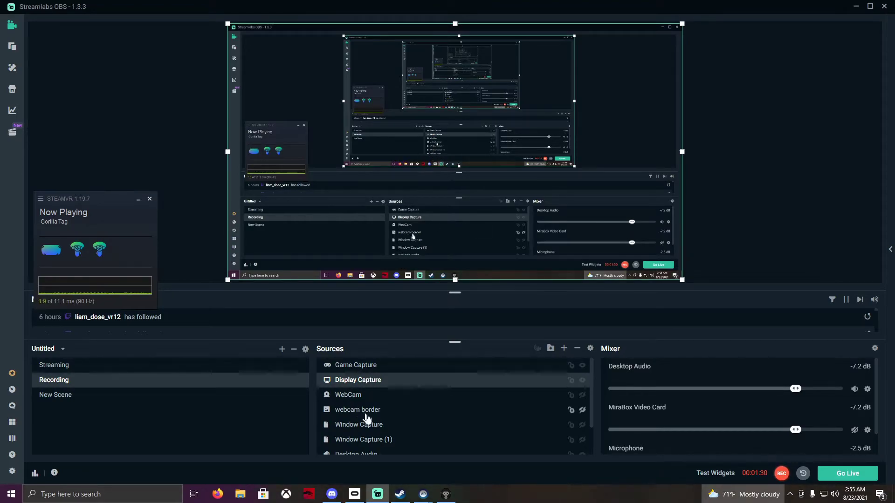
Point the Window Capture (1) source at the '[Gorilla Tag.exe]: Gorilla Tag' window.
click(387, 443)
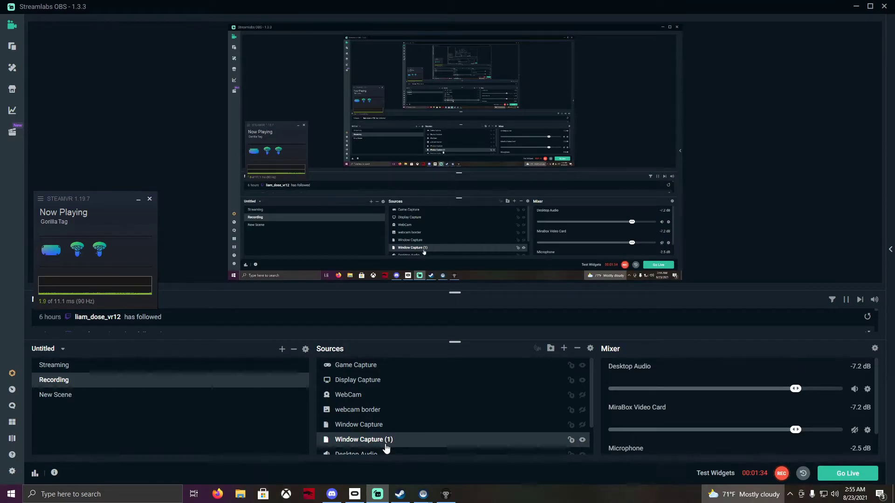
right_click(384, 444)
click(420, 369)
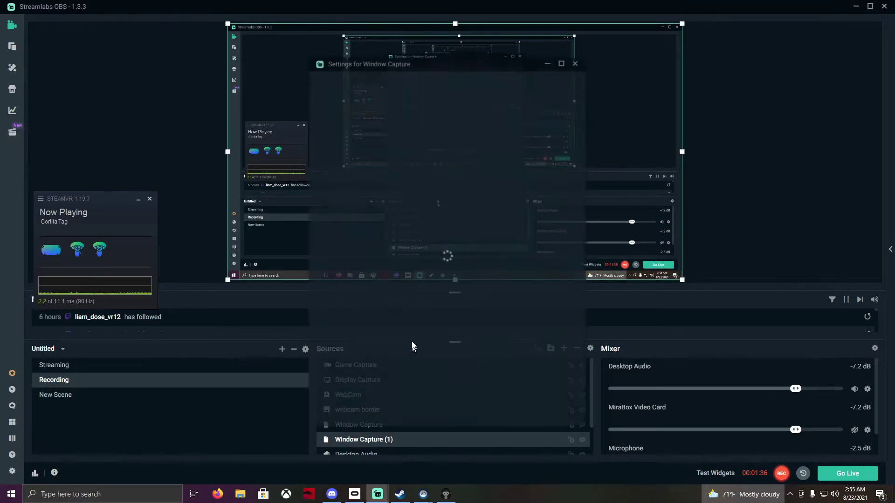
click(469, 180)
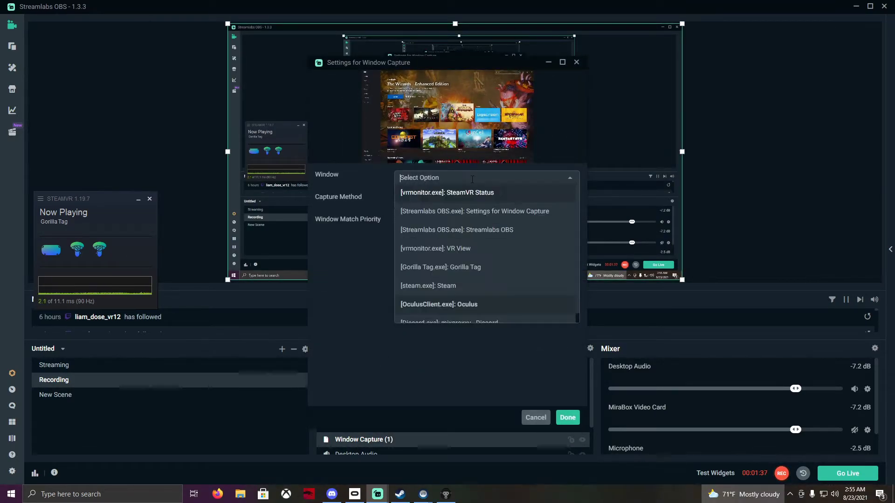
click(459, 269)
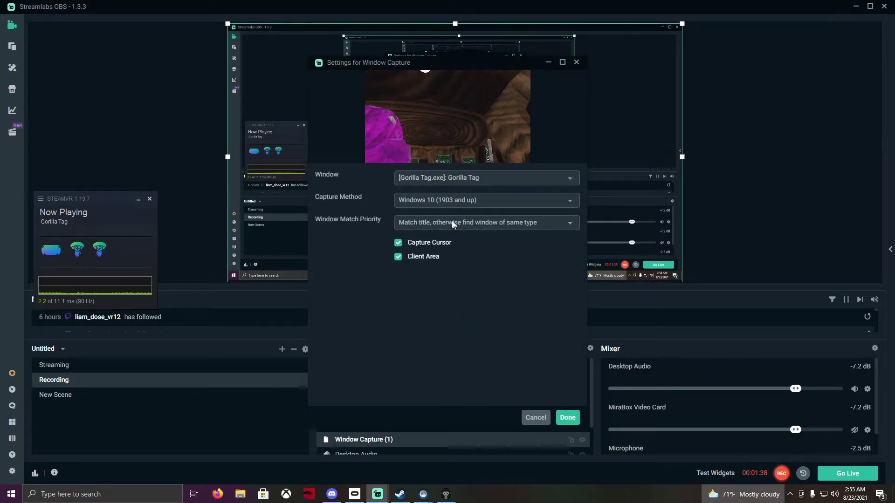
click(565, 417)
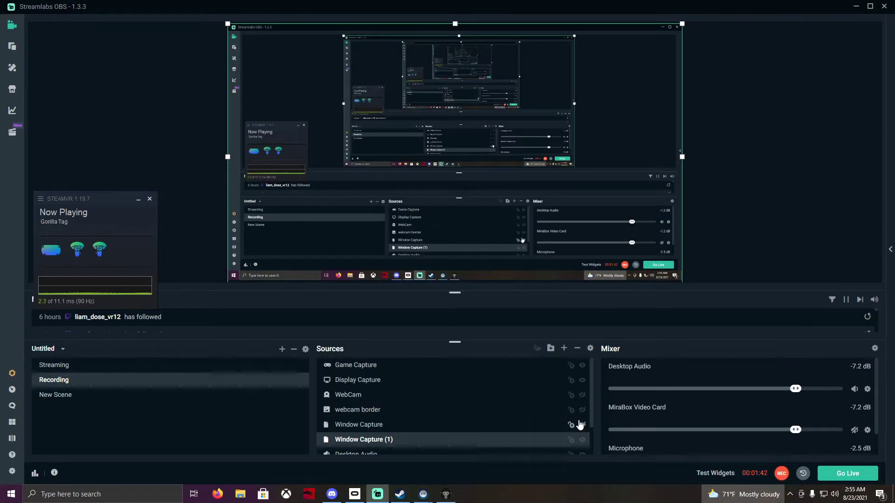